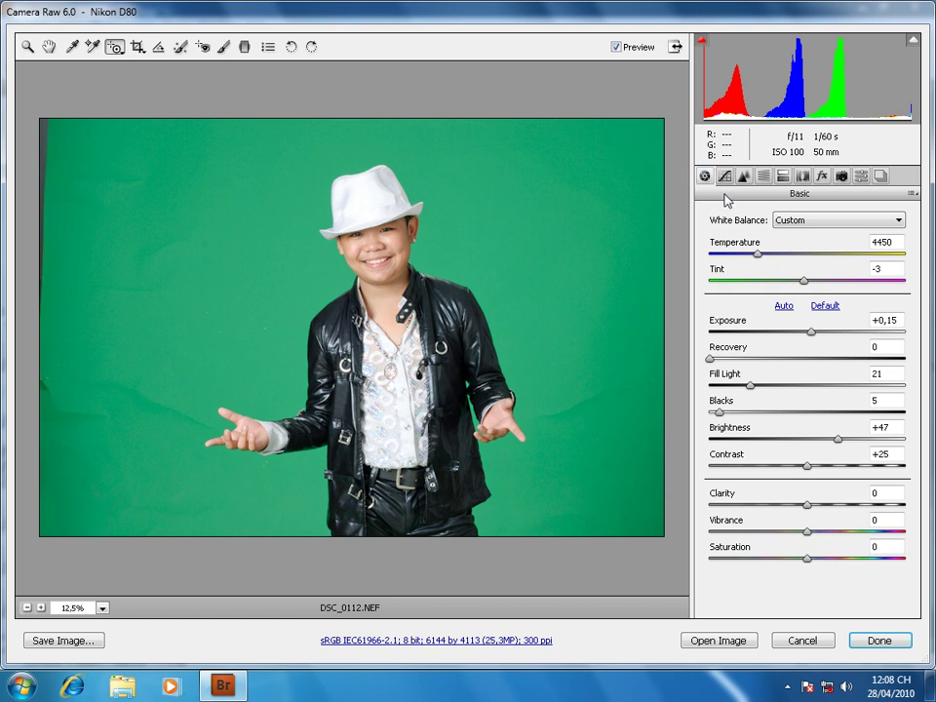
- Show the Parametric tone curve sliders: Lights -8, Darks +33, Highlights and Shadows 0
left_click(724, 177)
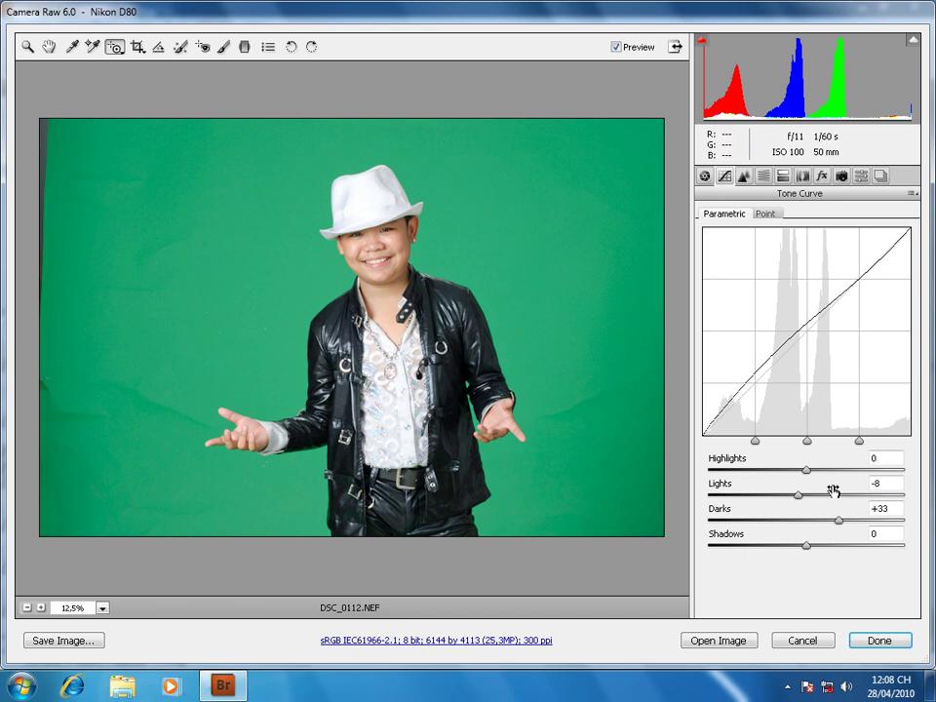
- Show the HSL / Grayscale Hue sliders (Reds +4, Oranges +7) with targeted adjustment set to Hue
left_click(120, 50)
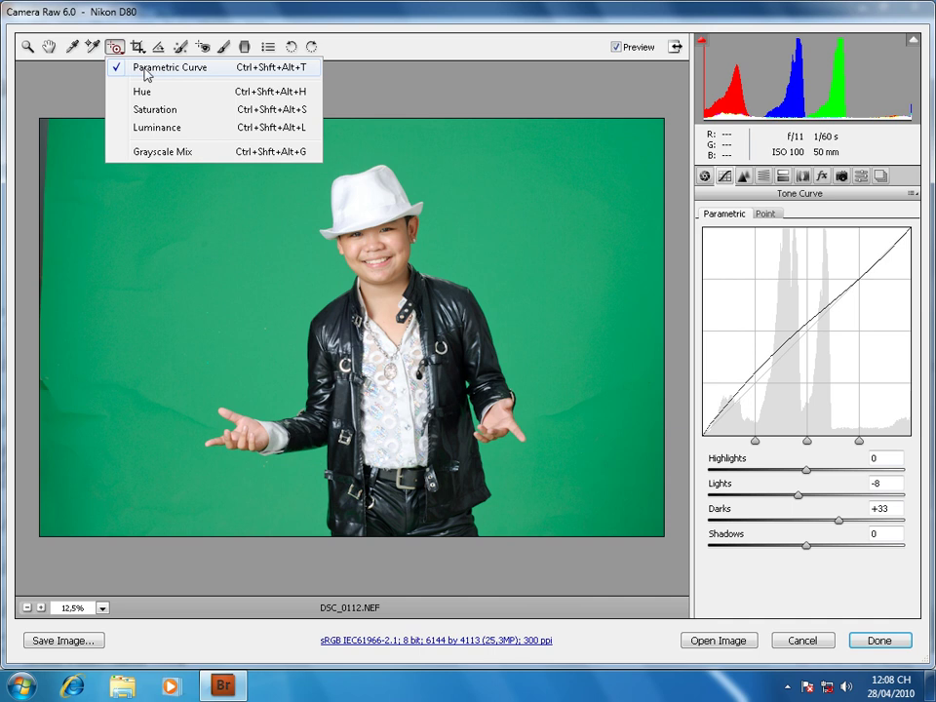
left_click(146, 75)
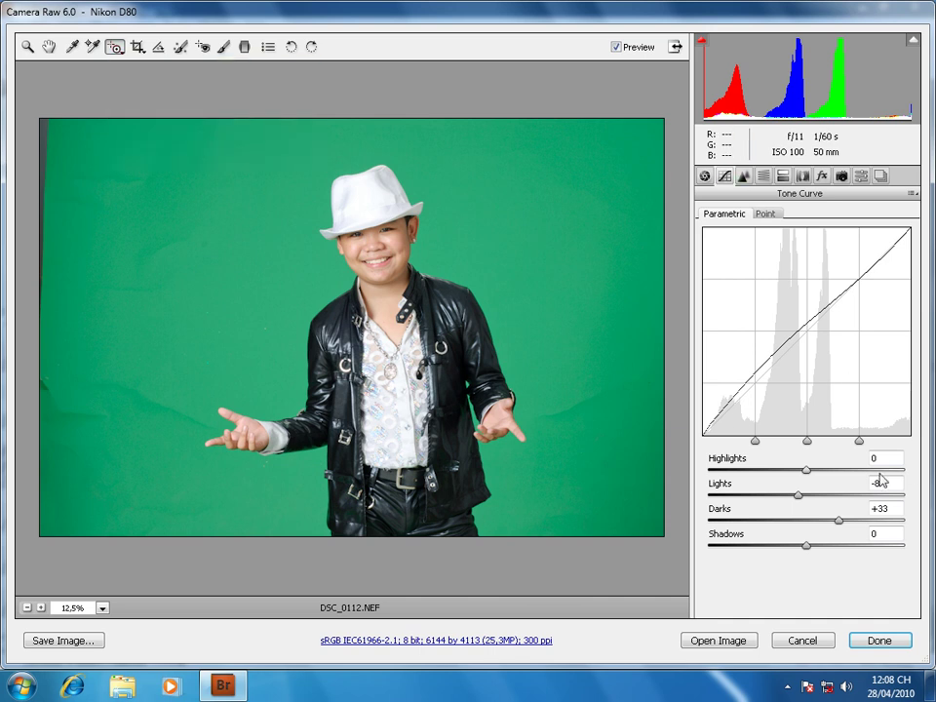
left_click(764, 176)
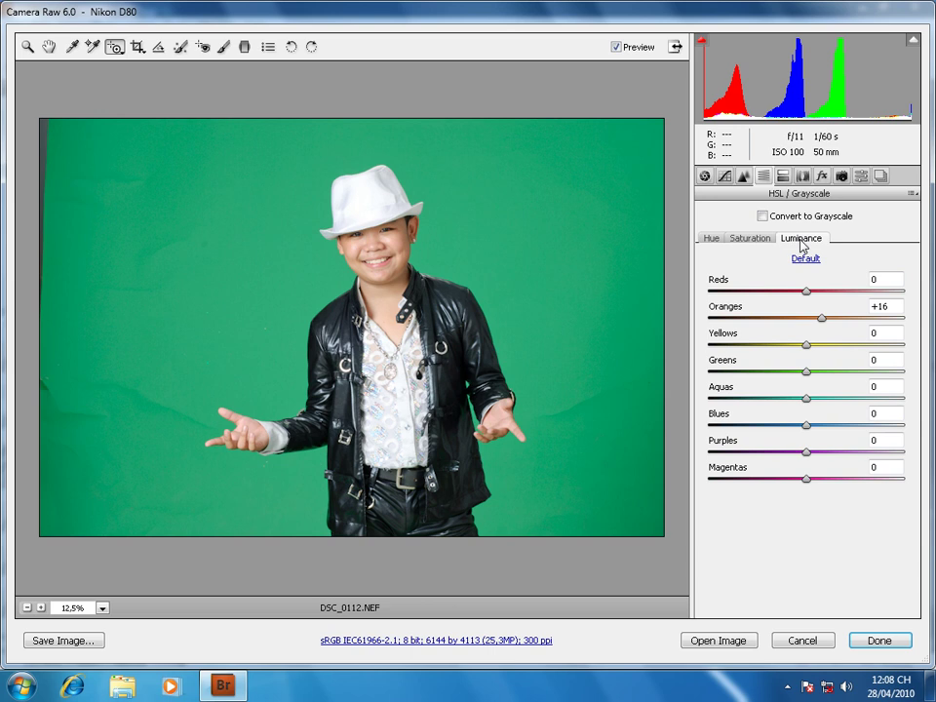
left_click(114, 45)
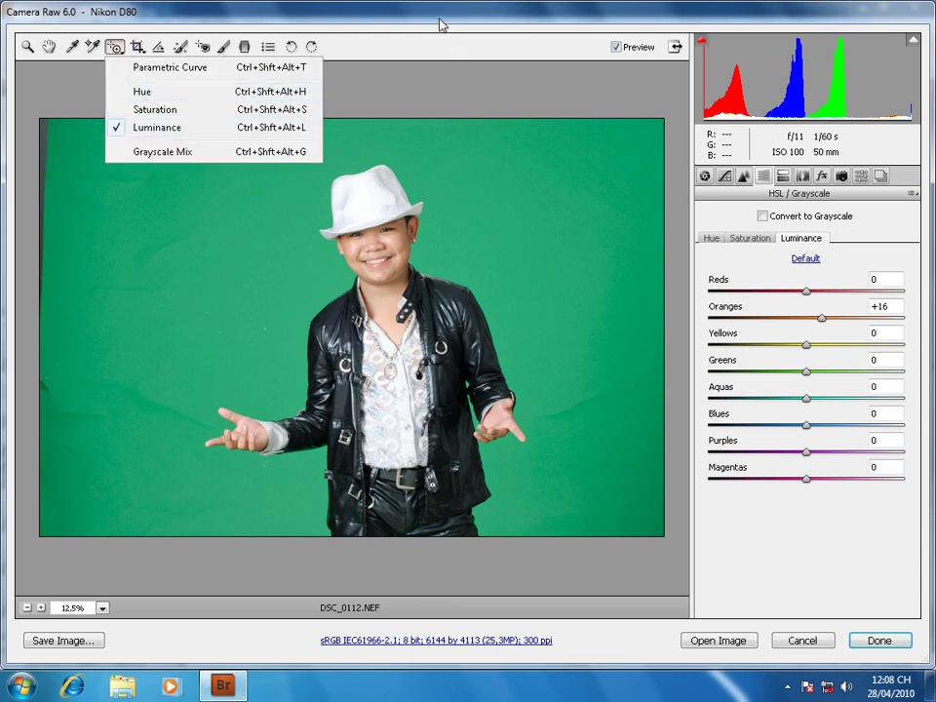
left_click(331, 20)
left_click(712, 238)
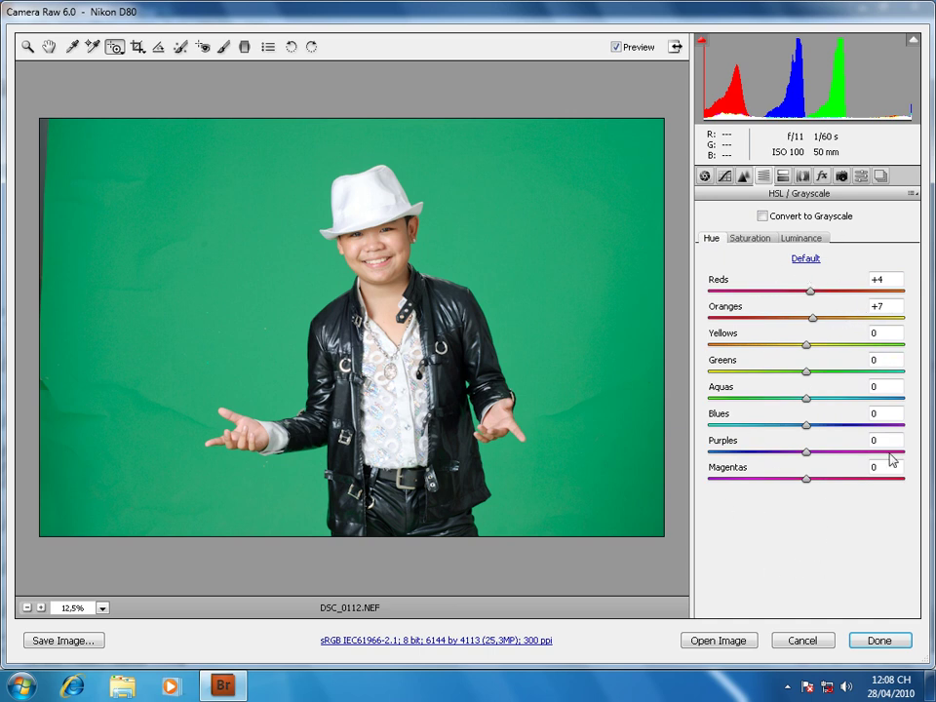
left_click(115, 51)
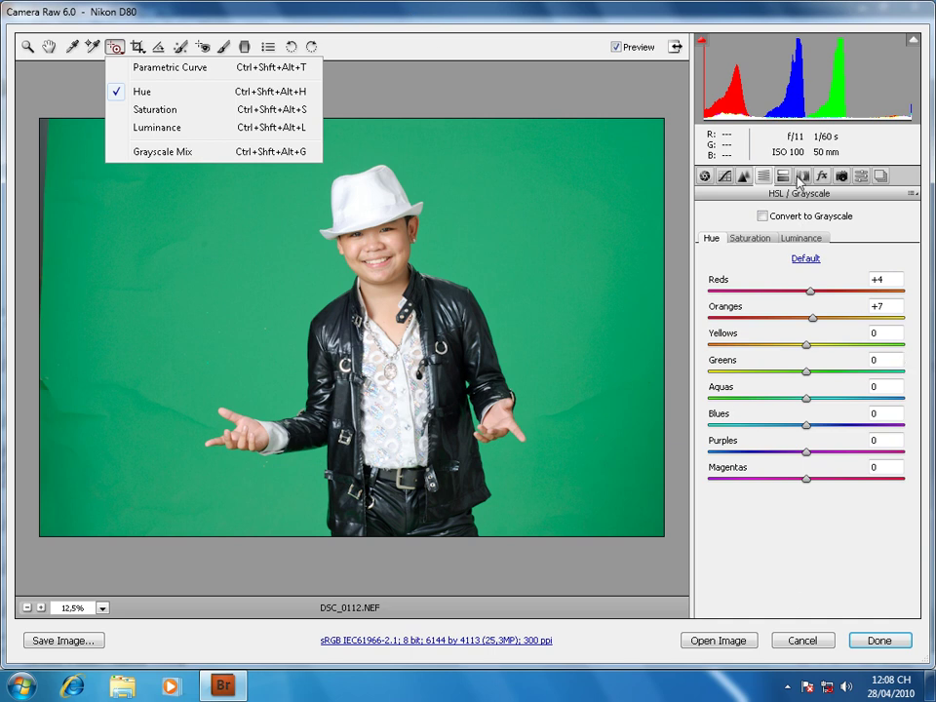
left_click(736, 208)
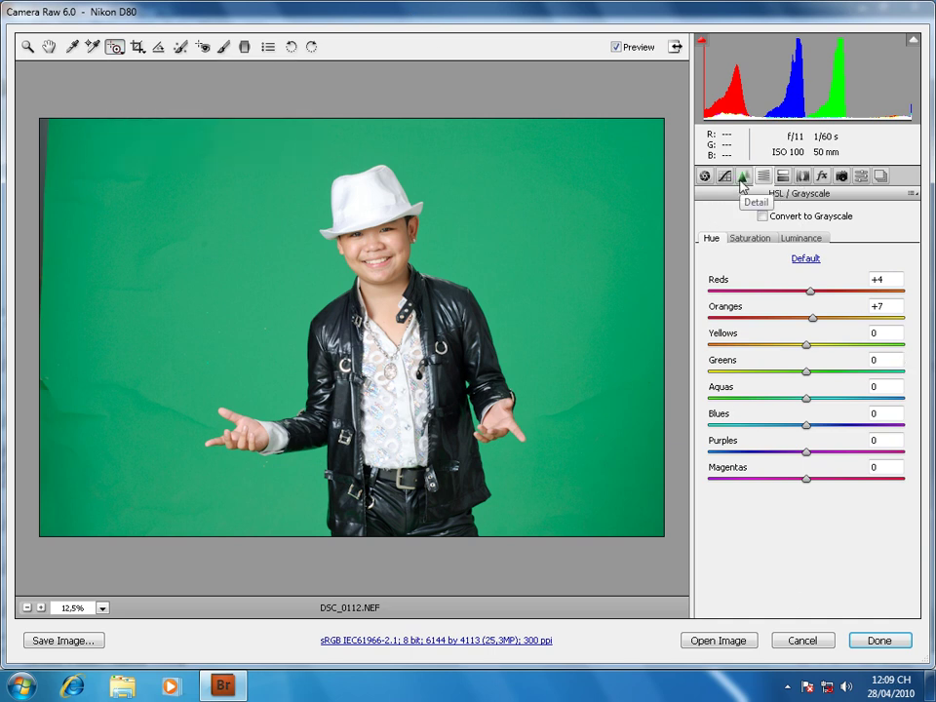
- In the Detail panel, zoom tightly on the left eye and compare sharpening Amount ~55 against 0
left_click(742, 177)
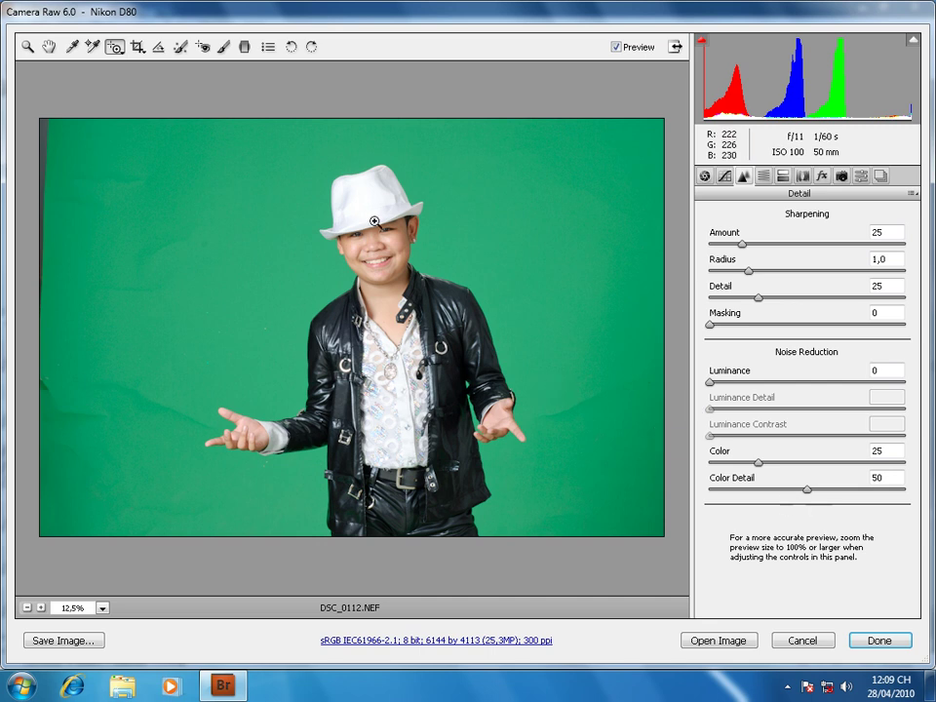
left_click_drag(347, 216, 402, 241)
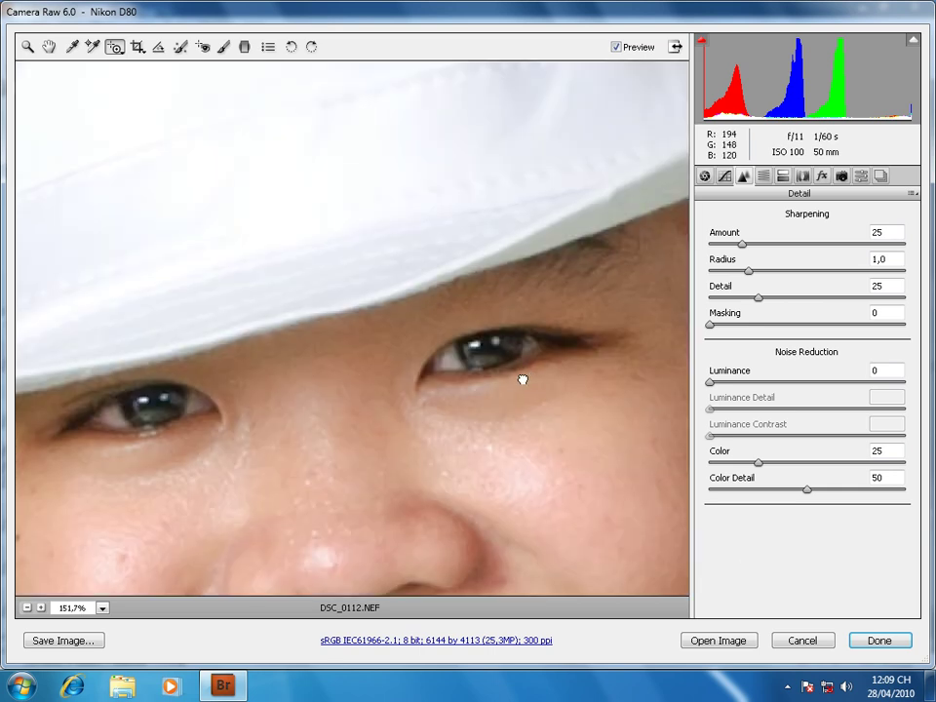
mouse_move(523, 378)
left_mouse_down()
mouse_move(524, 290)
mouse_move(580, 298)
left_mouse_up()
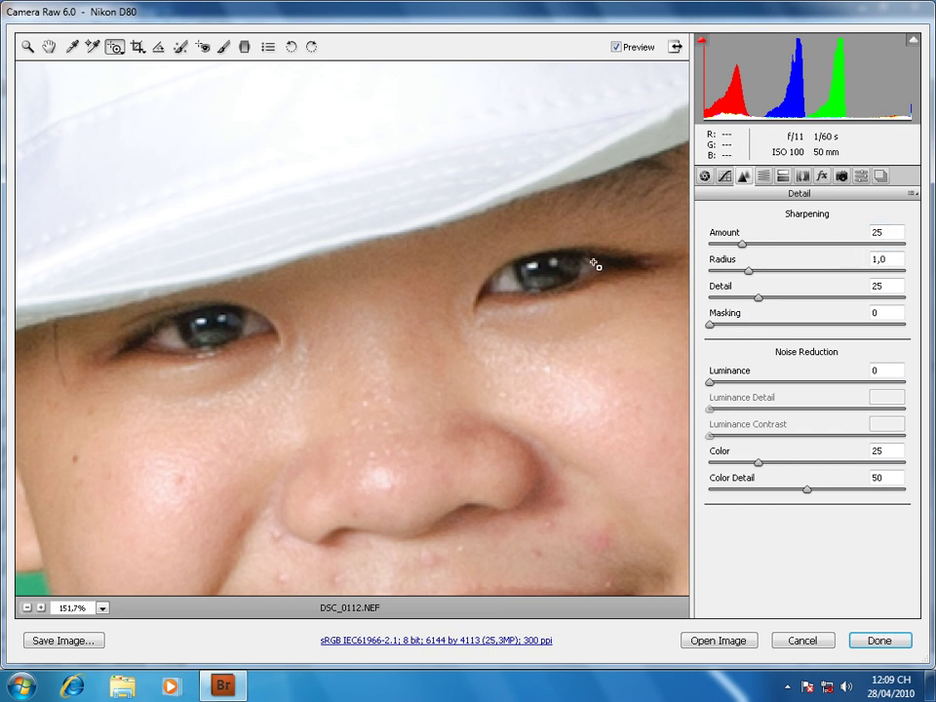
left_click_drag(324, 219, 93, 440)
left_click_drag(765, 241, 796, 238)
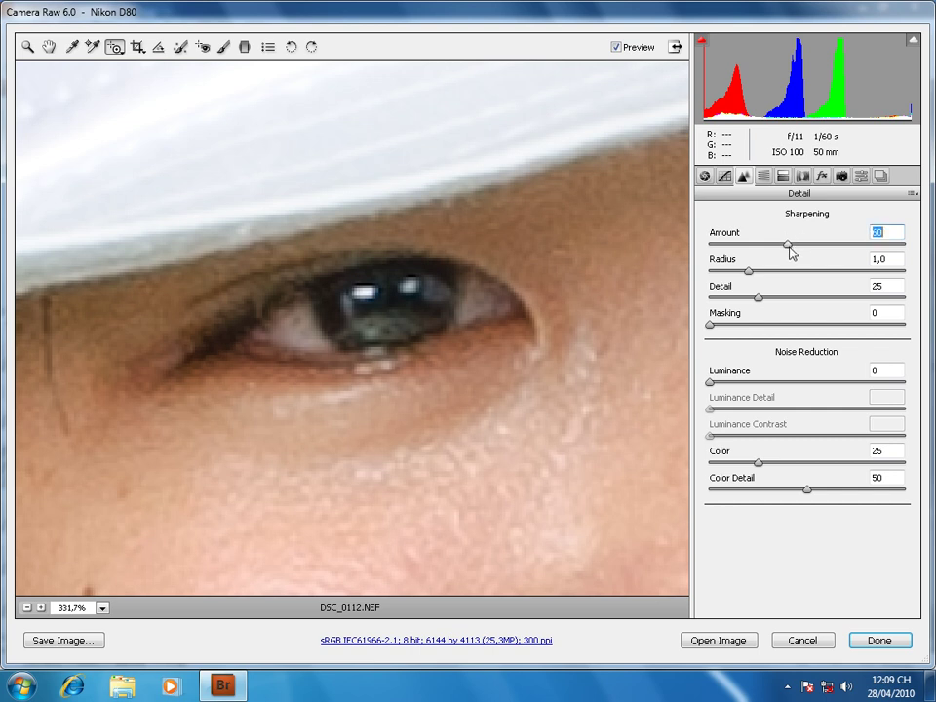
left_click_drag(792, 253, 658, 258)
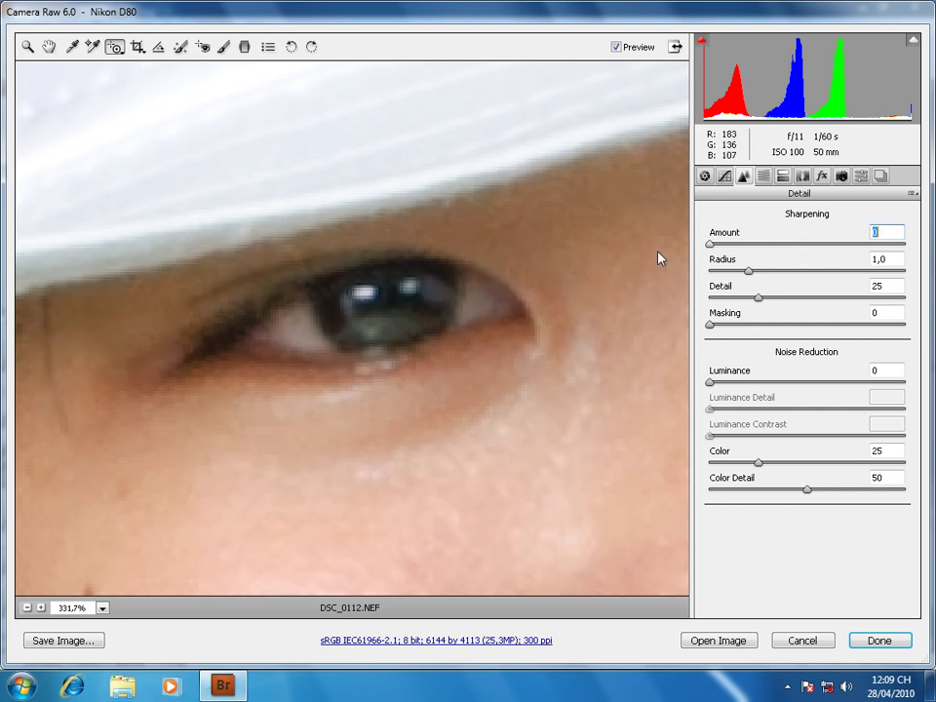
- Preview sharpening in greyscale with Alt and settle the sharpening Amount at 50
left_click(783, 245)
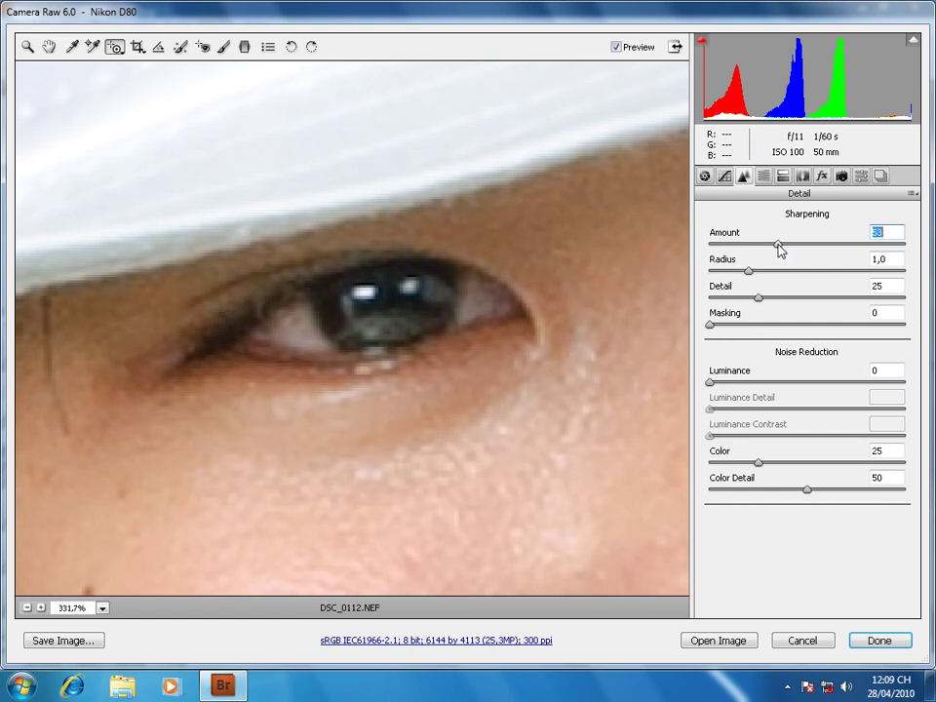
left_click_drag(778, 252, 695, 257)
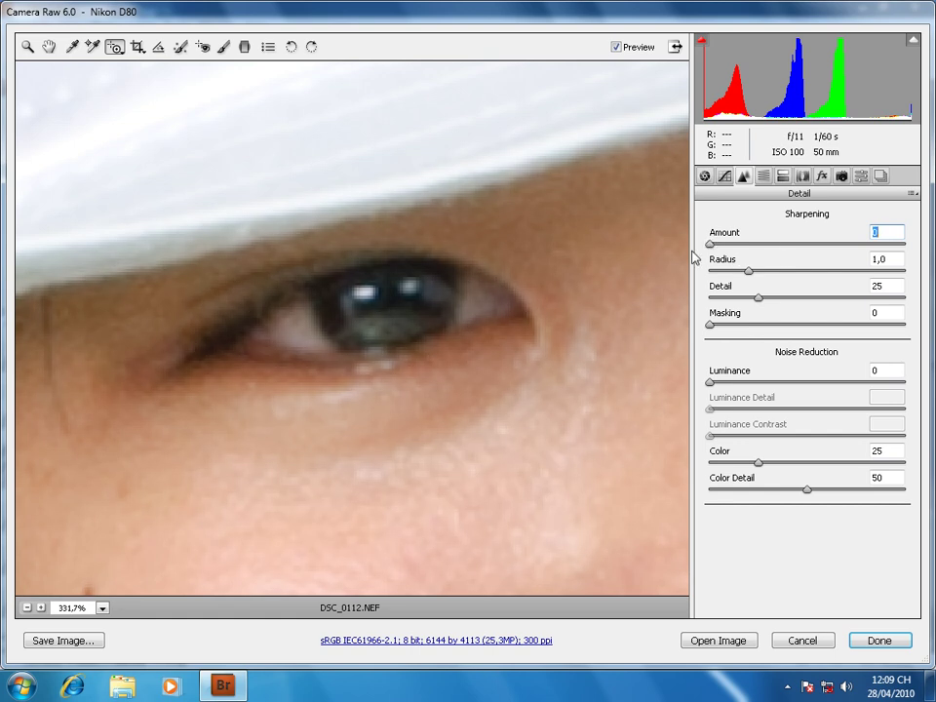
key("alt")
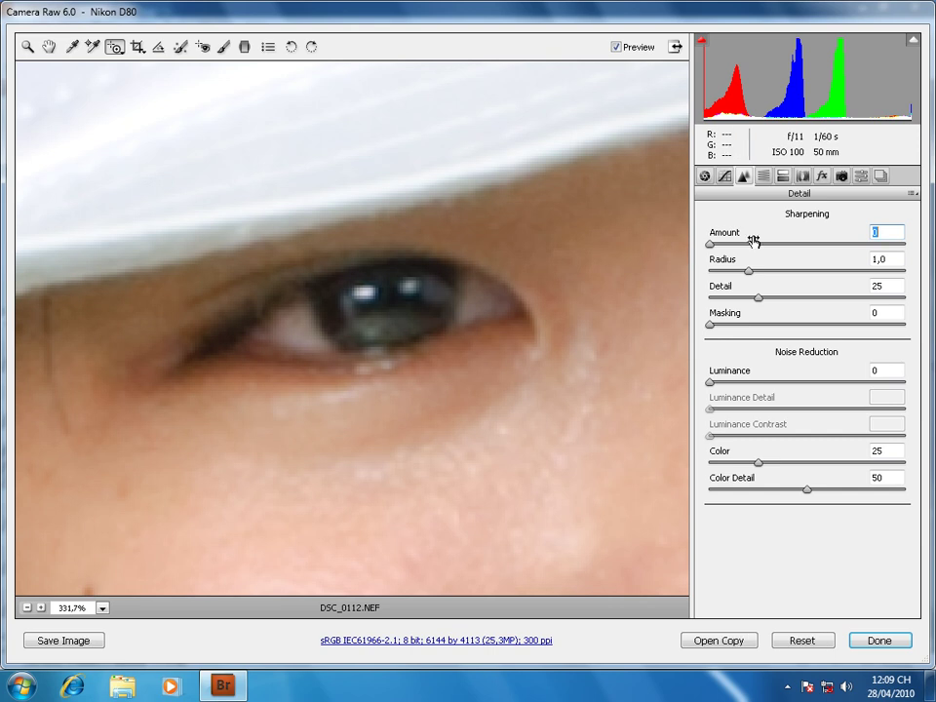
left_click_drag(728, 234, 805, 237)
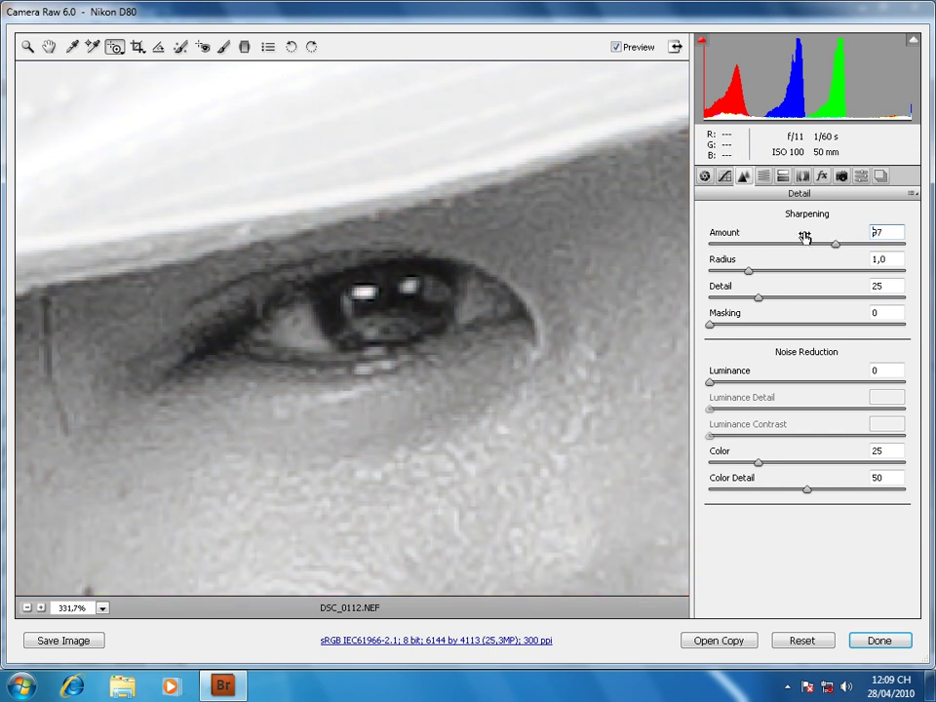
left_click_drag(804, 237, 768, 251)
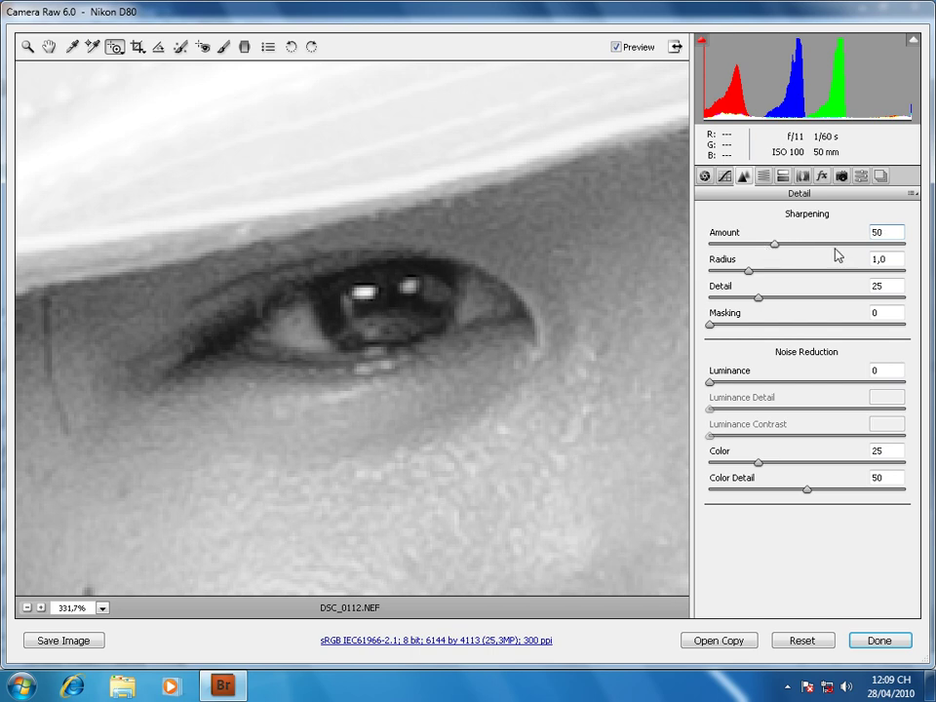
- Centre the close-up on the eye and cheek and raise sharpening Detail to 62
left_click_drag(539, 307, 302, 184)
mouse_move(573, 316)
left_mouse_down()
mouse_move(355, 435)
mouse_move(580, 328)
mouse_move(363, 340)
mouse_move(519, 411)
left_mouse_up()
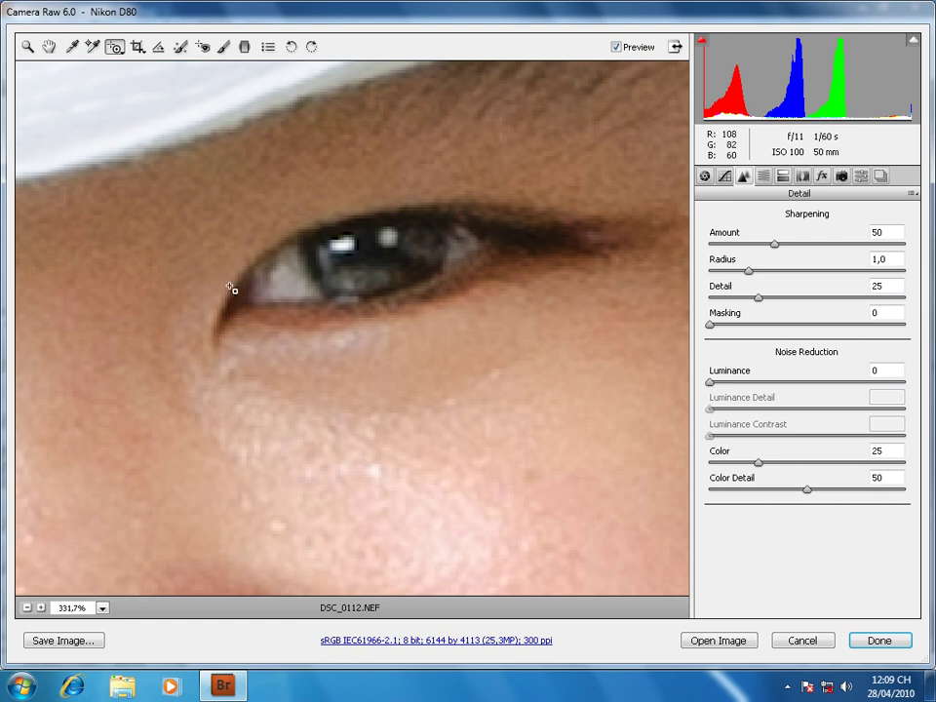
left_click_drag(505, 445, 427, 353)
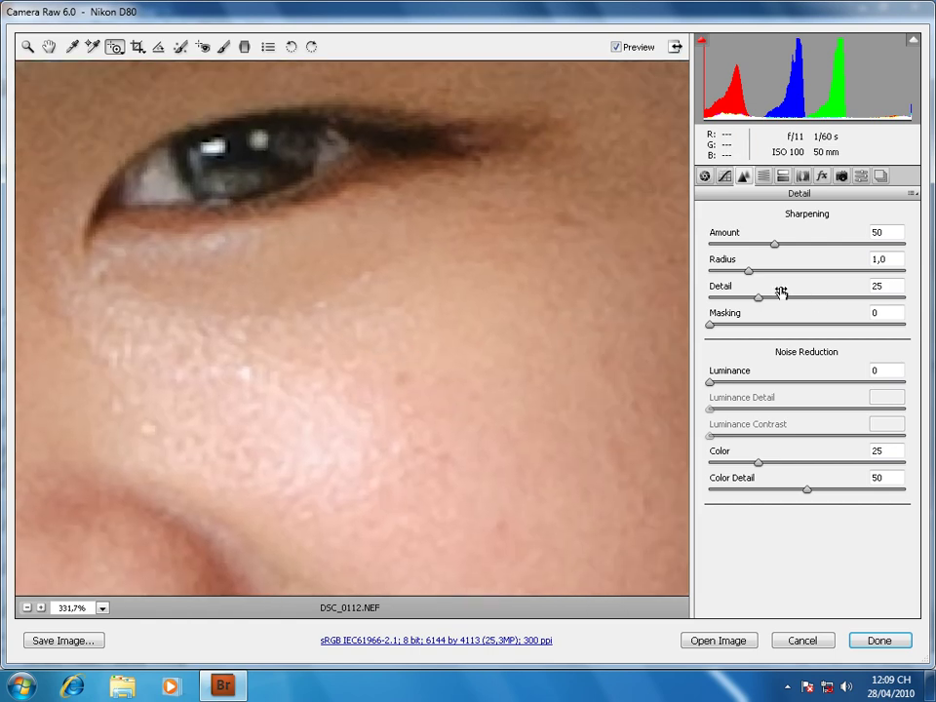
left_click_drag(786, 293, 830, 295)
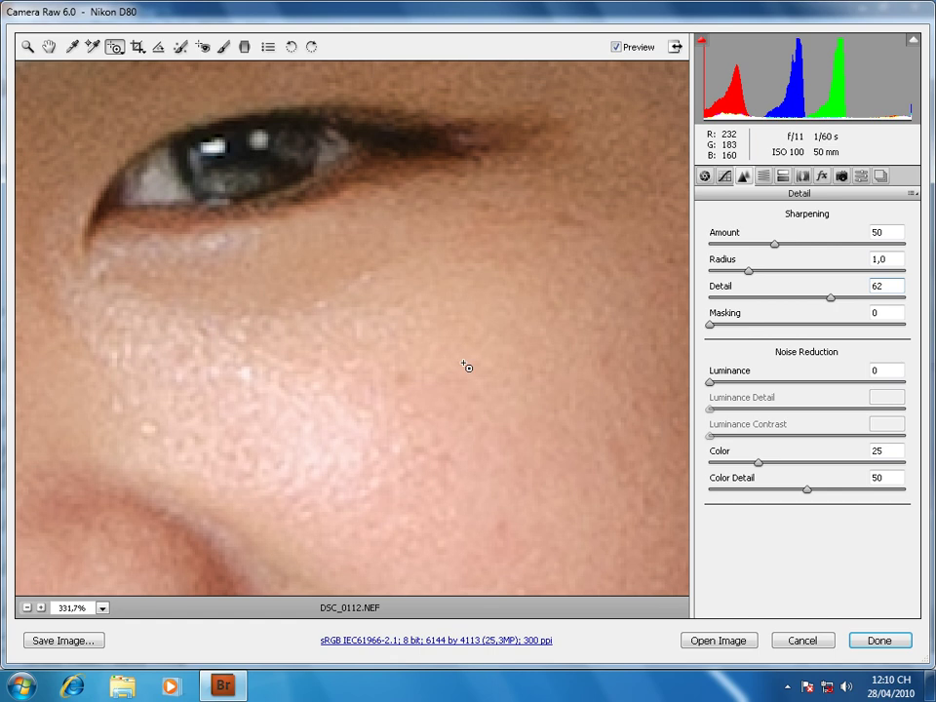
- Zoom the preview to 200% and view the cheek with colour noise reduction at 0
left_click(464, 365, "alt")
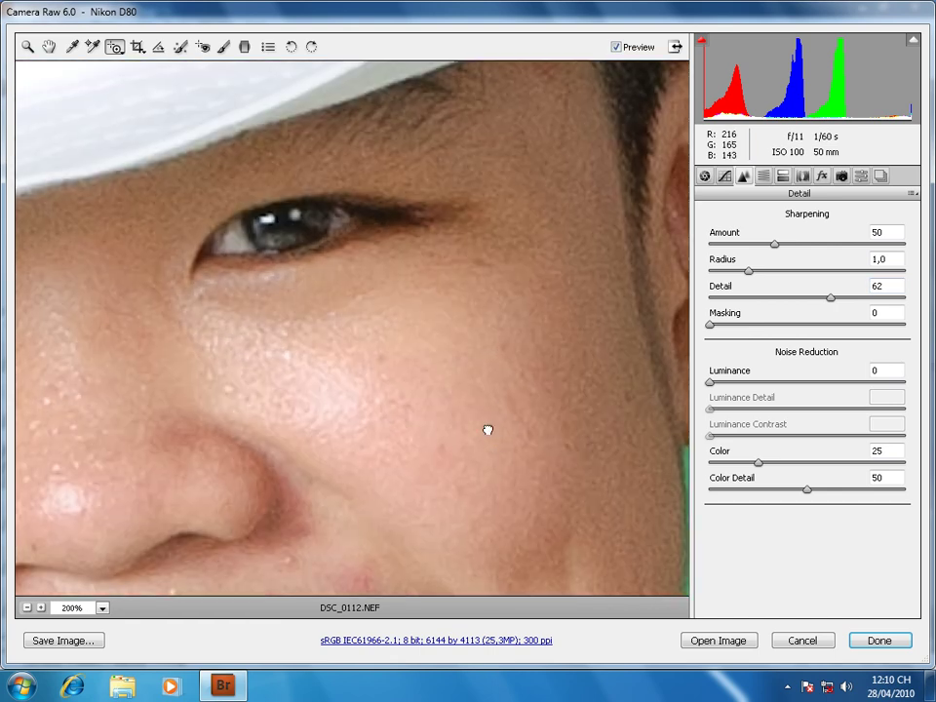
left_click_drag(486, 428, 486, 357)
left_click_drag(803, 450, 675, 477)
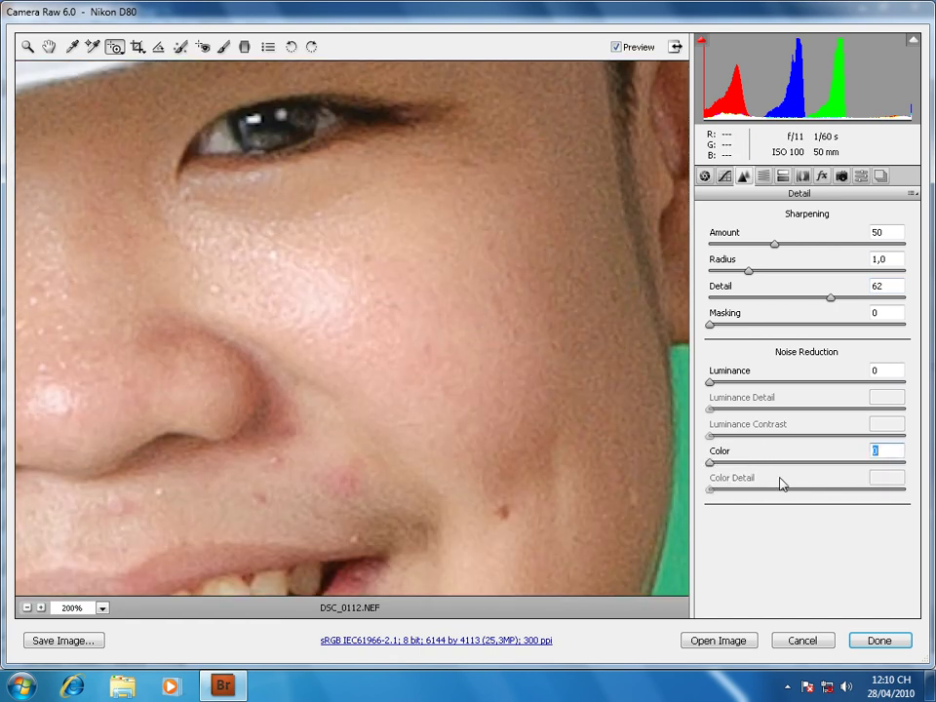
left_click_drag(631, 510, 534, 374)
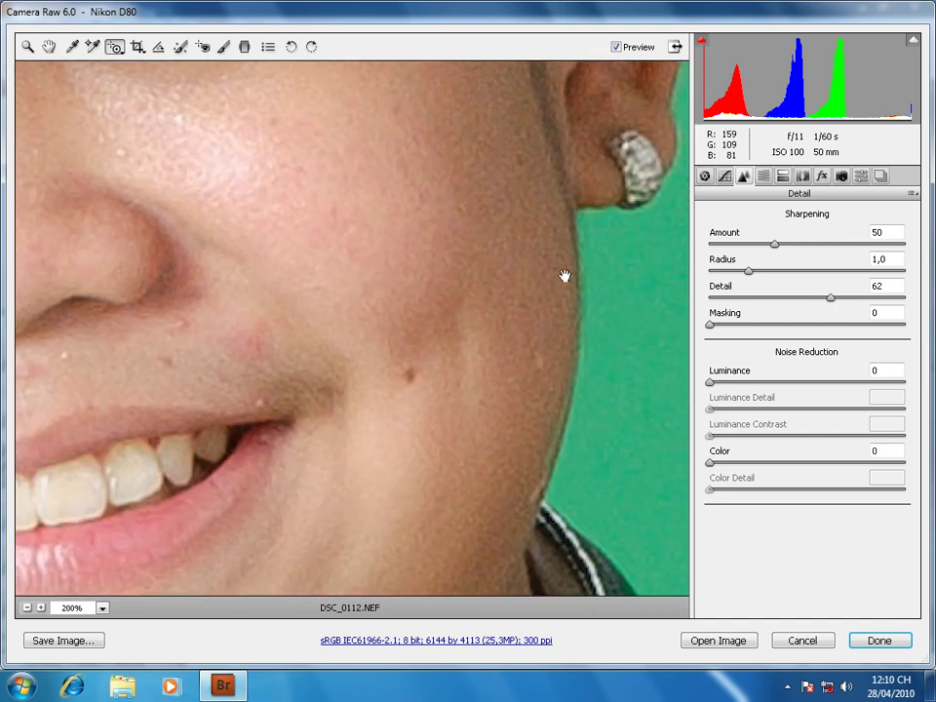
left_click_drag(550, 280, 521, 439)
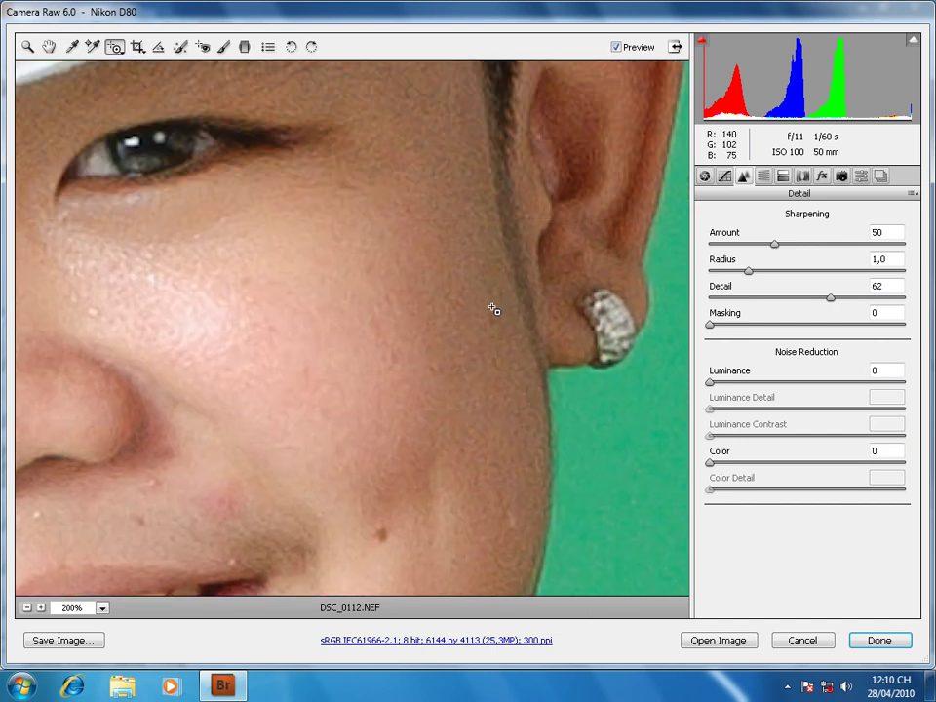
- Set colour noise reduction and Color Detail to 100, and Luminance to 18
left_click_drag(711, 463, 913, 480)
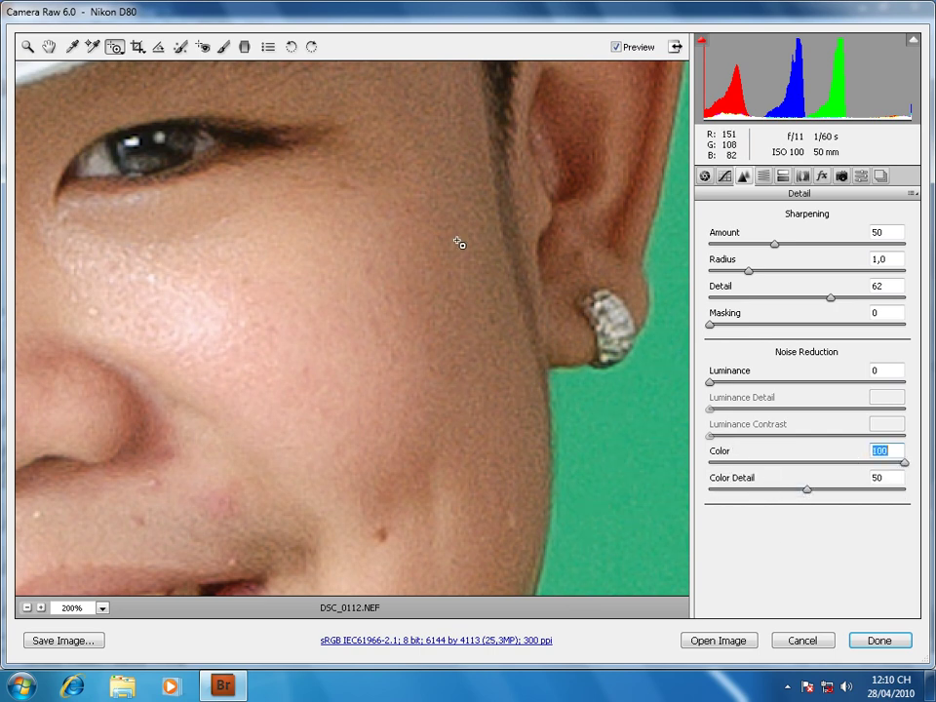
left_click_drag(807, 489, 910, 501)
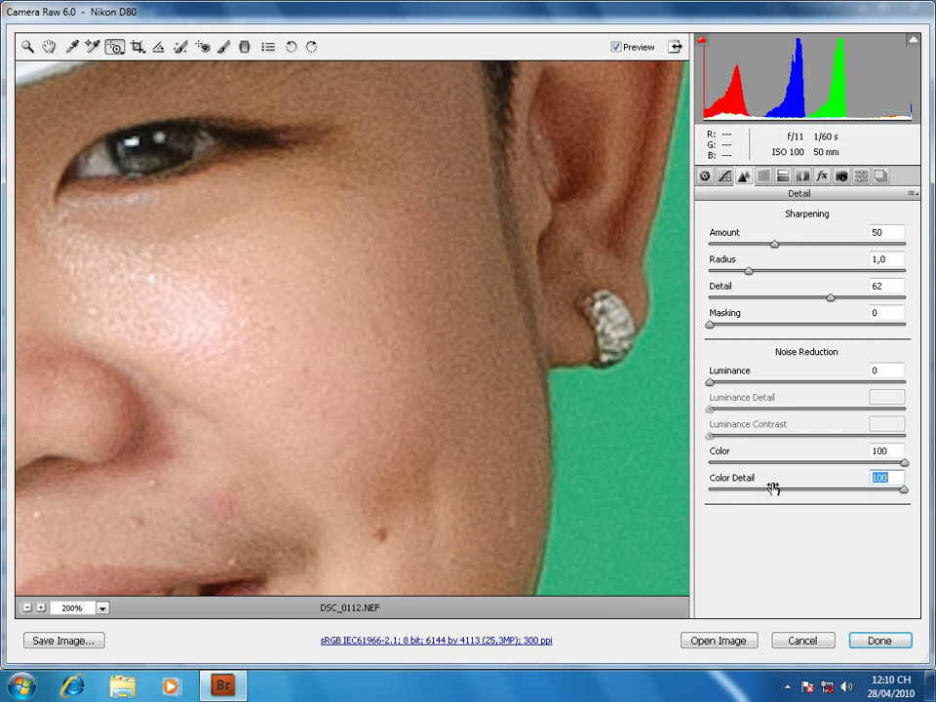
mouse_move(708, 384)
left_mouse_down()
mouse_move(757, 384)
mouse_move(716, 386)
mouse_move(746, 388)
left_mouse_up()
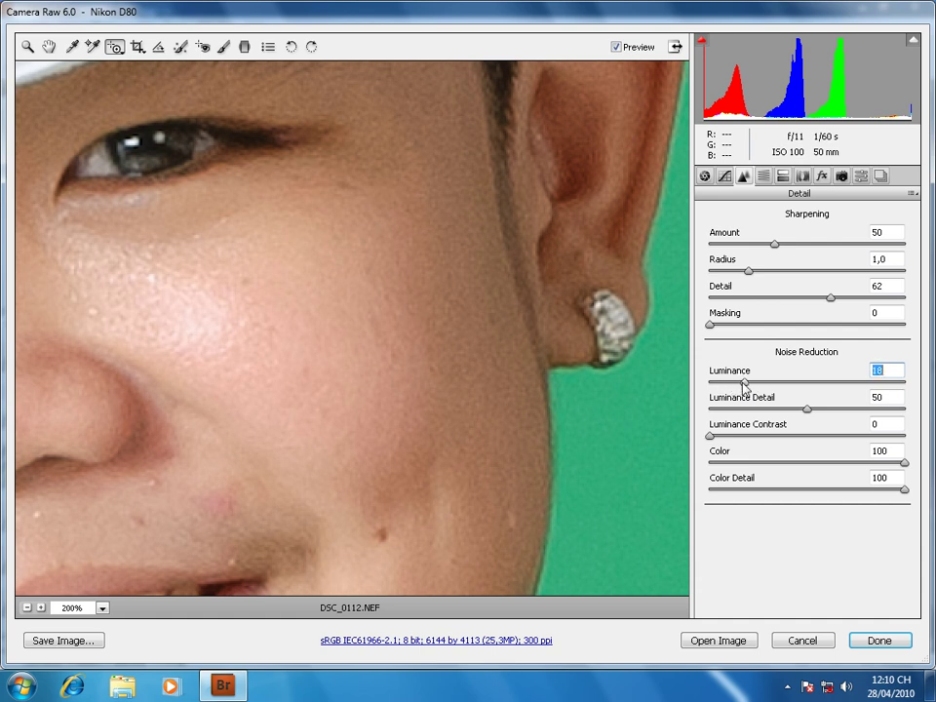
- Set Luminance Detail to 54, then zoom out and re-zoom onto the eye to check it
mouse_move(807, 409)
left_mouse_down()
mouse_move(859, 410)
mouse_move(817, 414)
left_mouse_up()
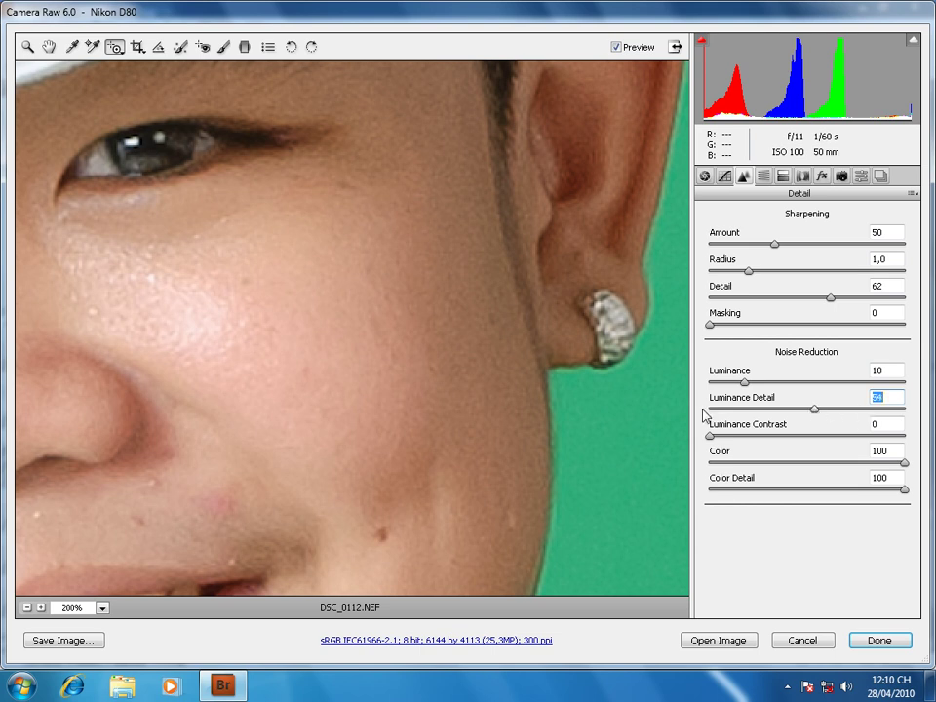
key("ctrl+minus")
key("ctrl+minus")
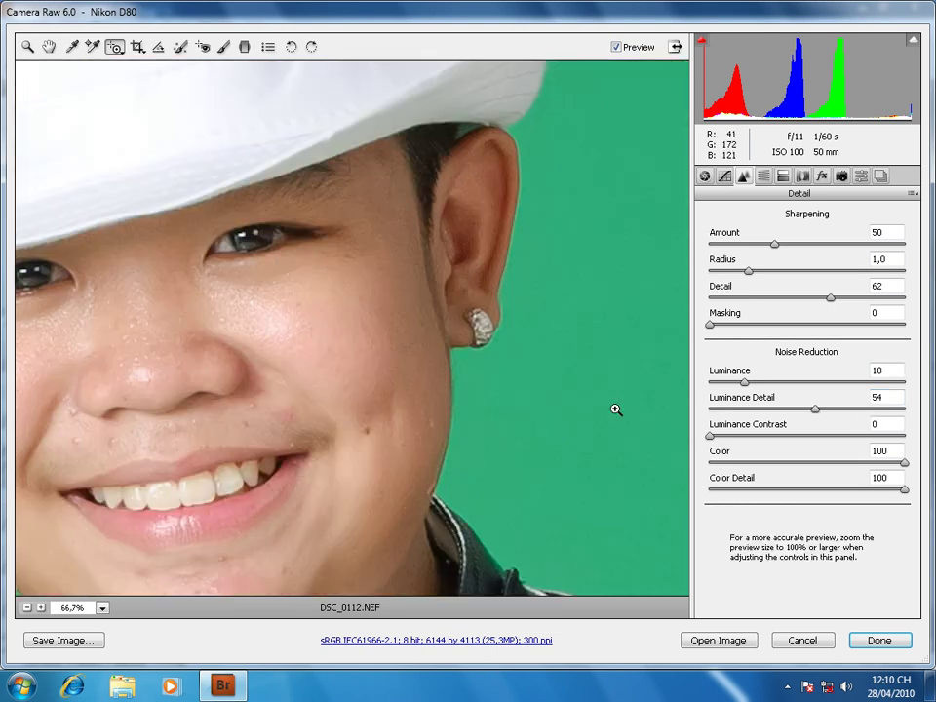
key("ctrl+minus")
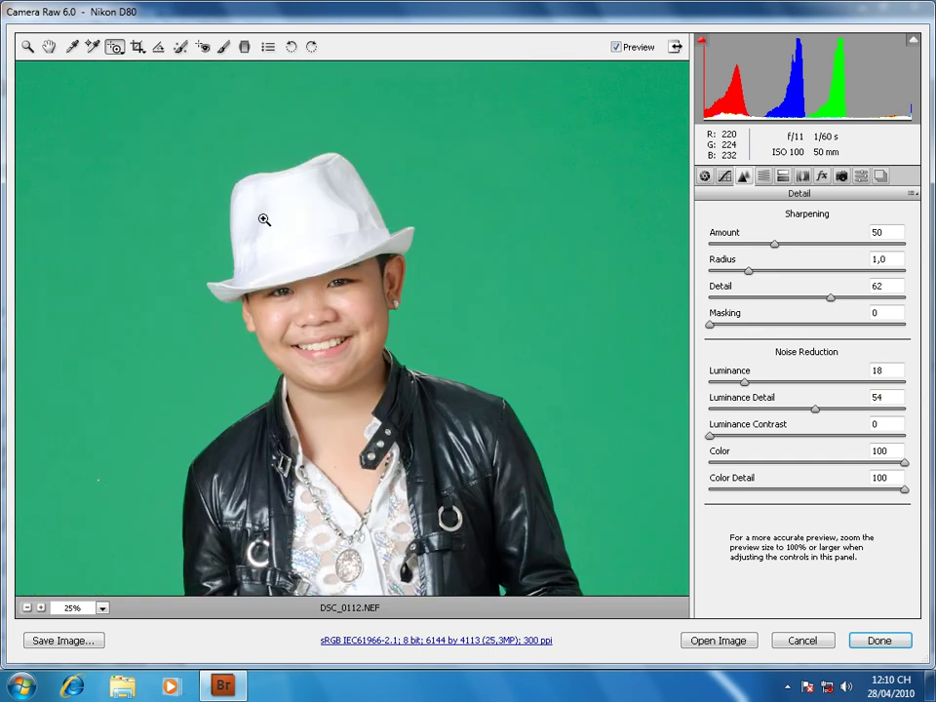
key("ctrl+minus")
left_click_drag(309, 264, 373, 310)
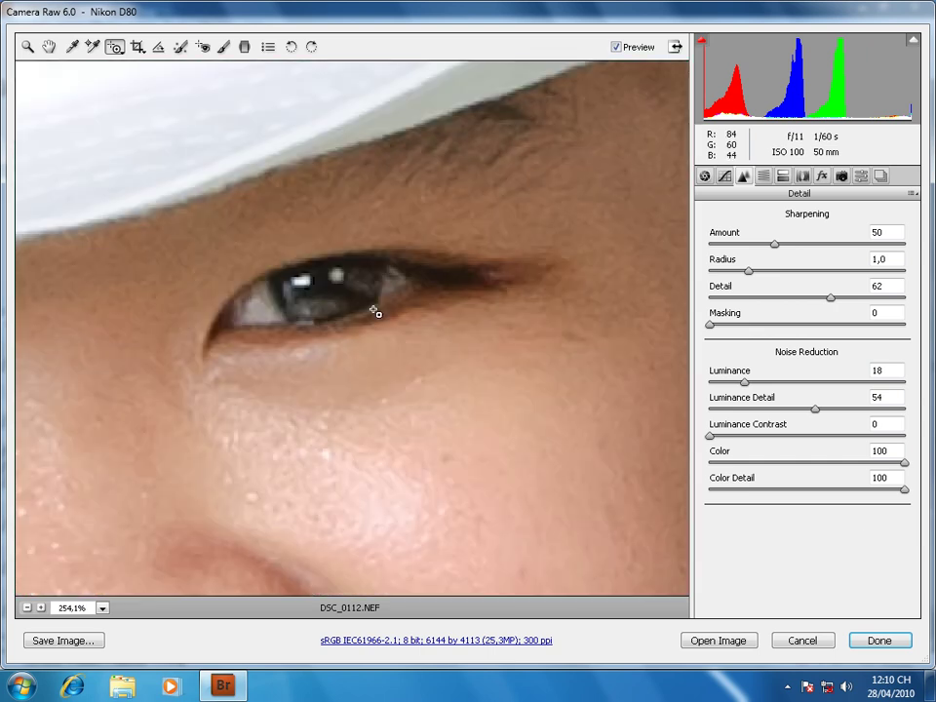
left_click_drag(449, 381, 346, 368)
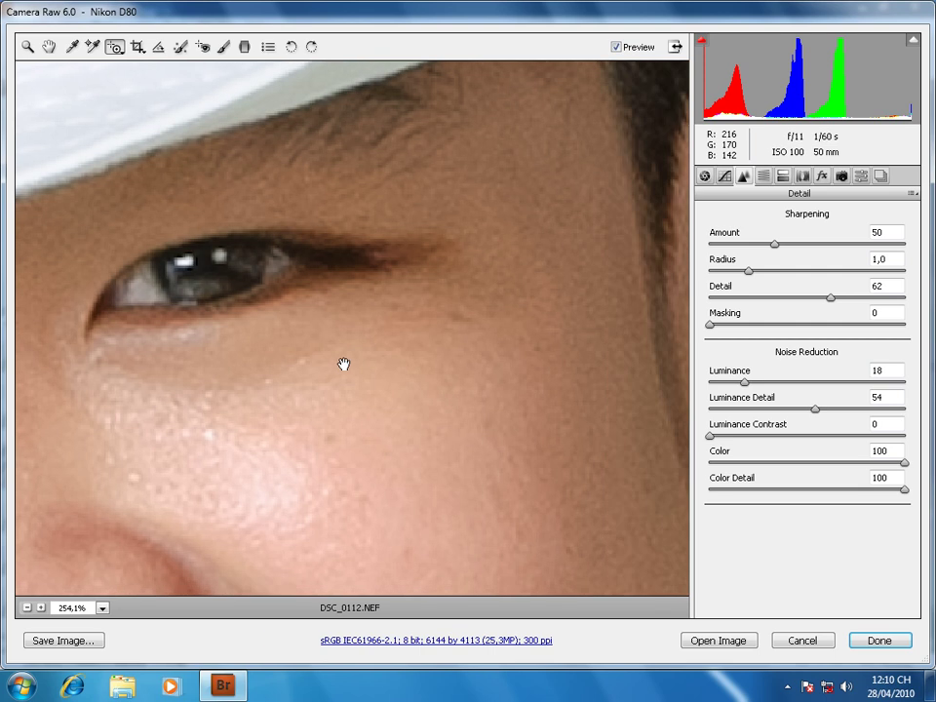
- Compare the Camera Raw Defaults against the Custom Settings, then return to Custom Settings
left_click(912, 193)
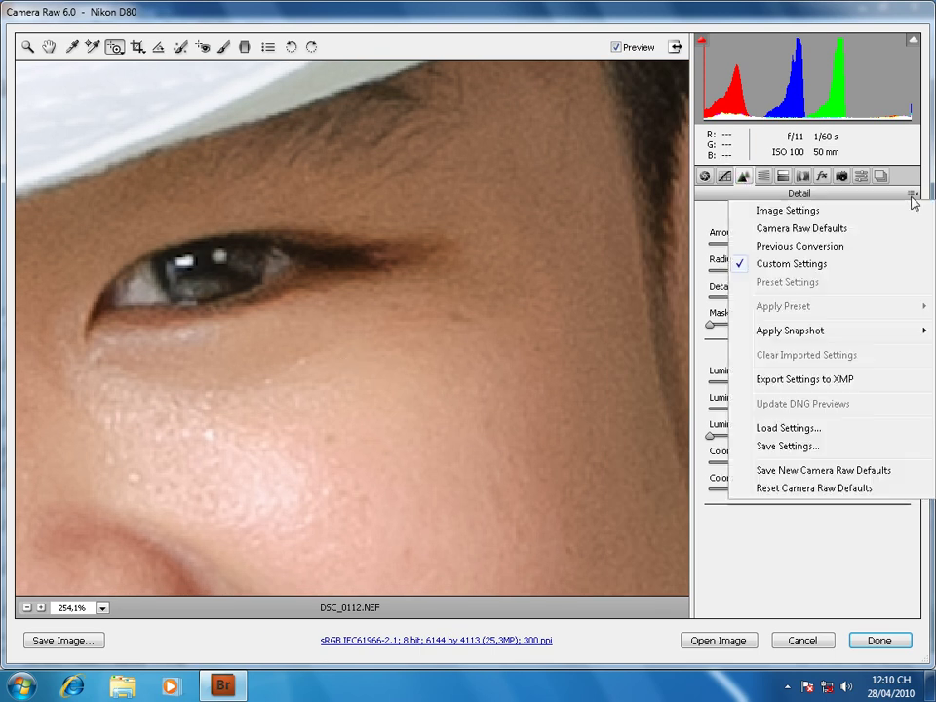
left_click(867, 230)
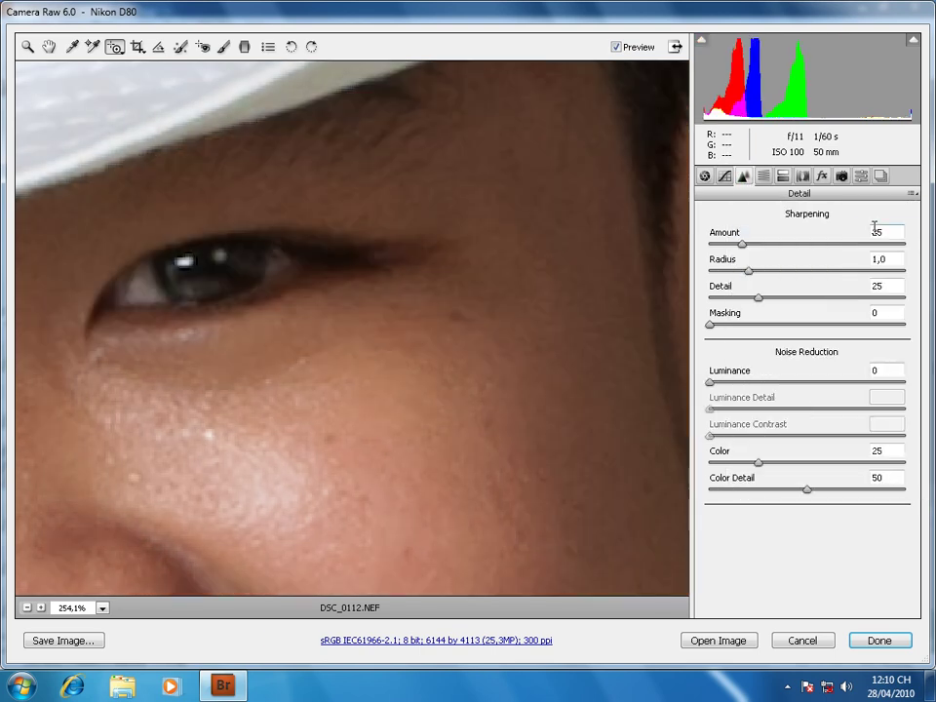
left_click(910, 193)
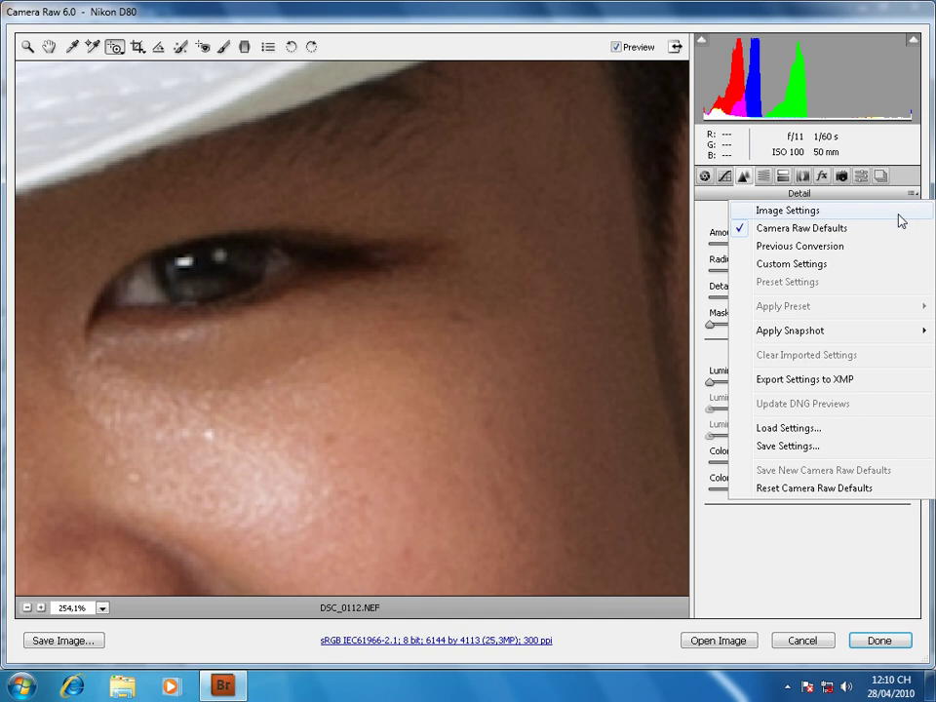
left_click(867, 261)
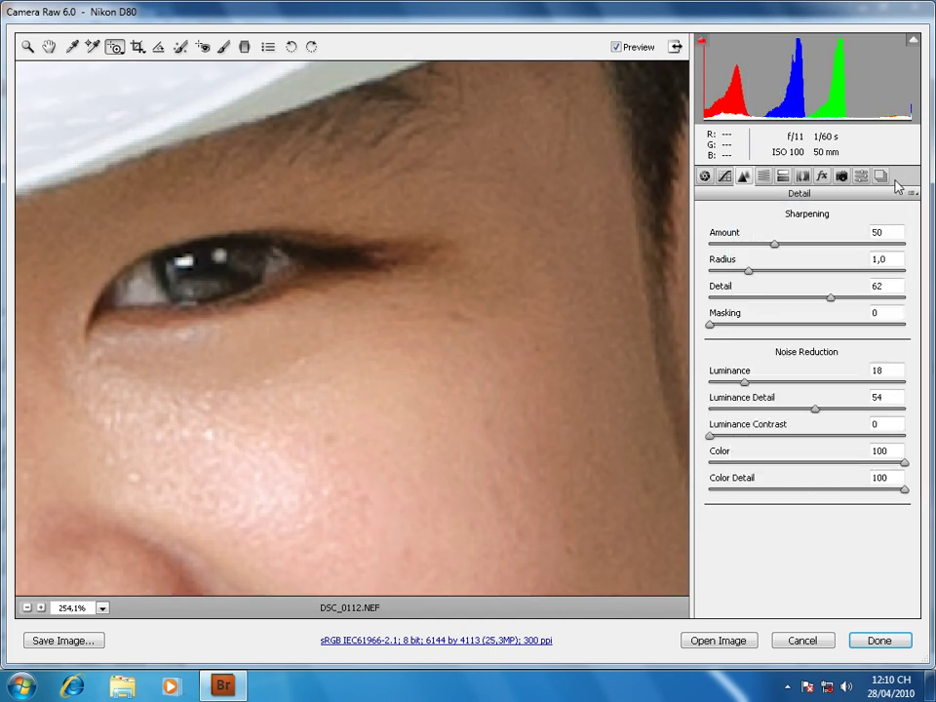
- Save the current settings as a new snapshot named 02 and compare it with 01
left_click(880, 175)
left_click(887, 612)
type("02")
key("Return")
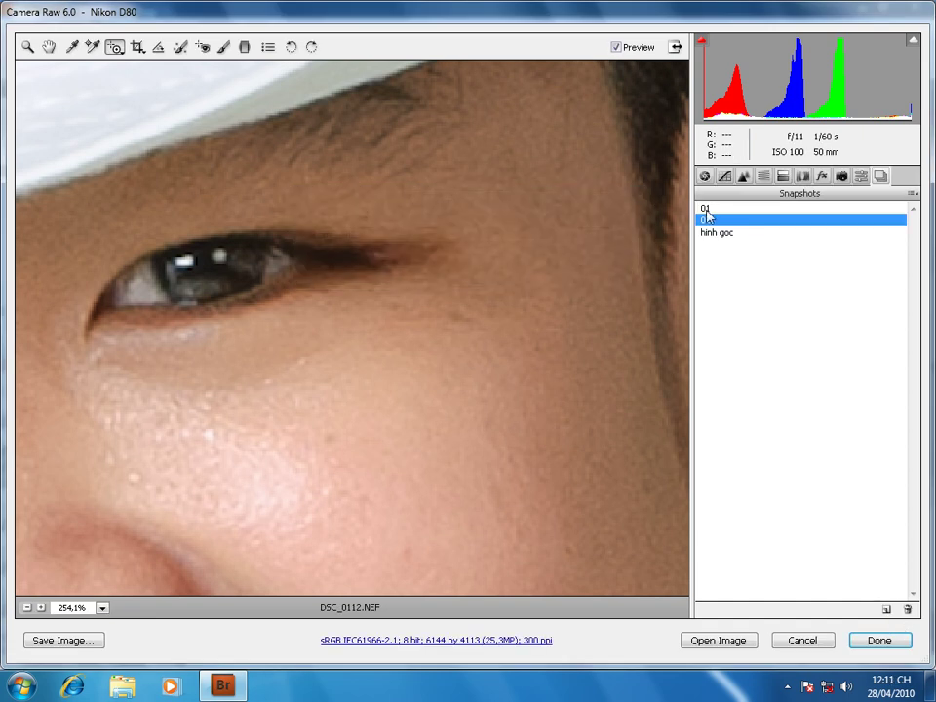
left_click(705, 209)
left_click(707, 221)
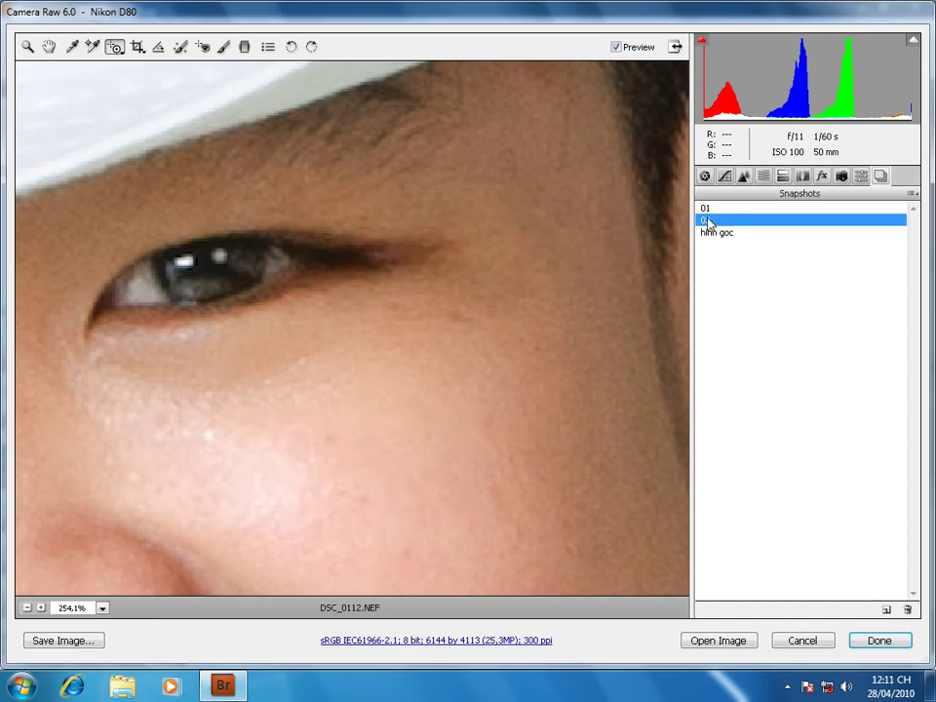